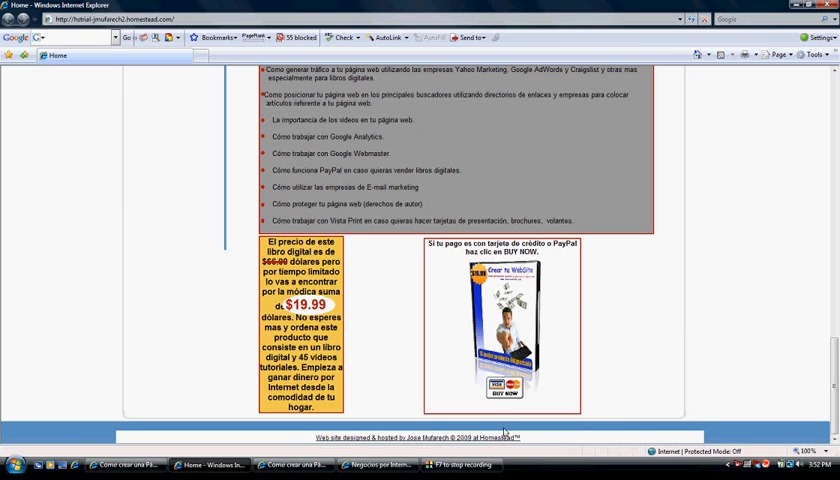
- Switch to the creartuwebsite 'Negocios por Internet' window showing the $39.99 and $19.99 e-book options
click(380, 464)
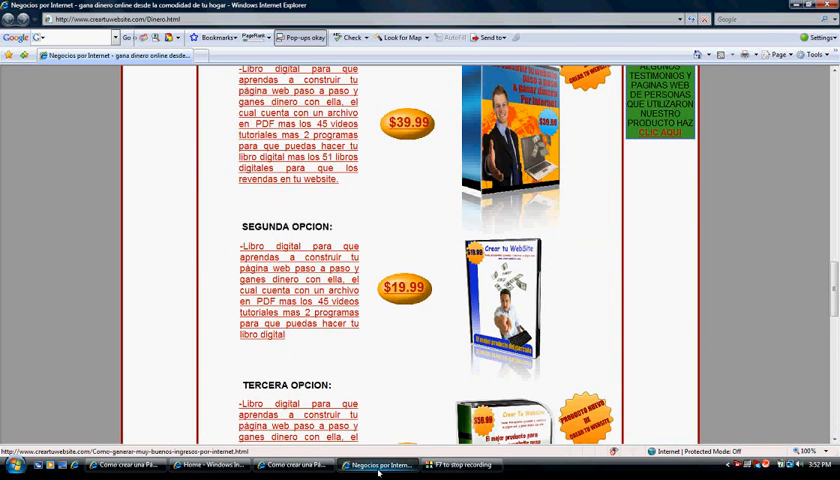
mouse_move(378, 464)
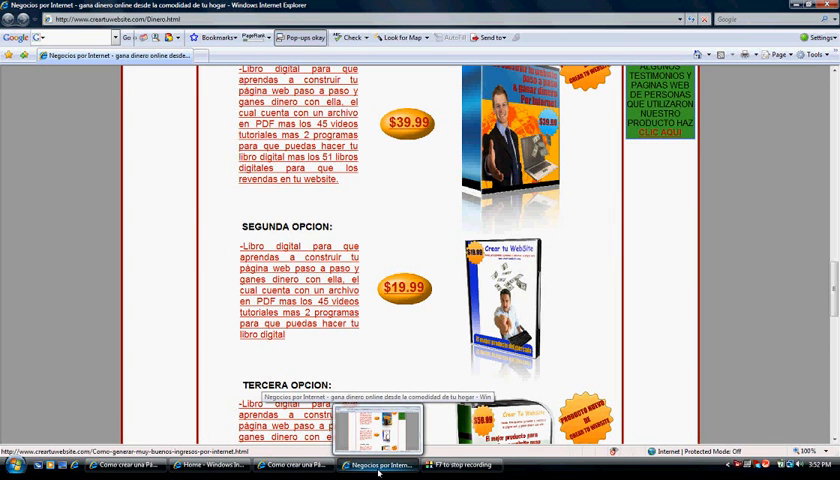
click(379, 466)
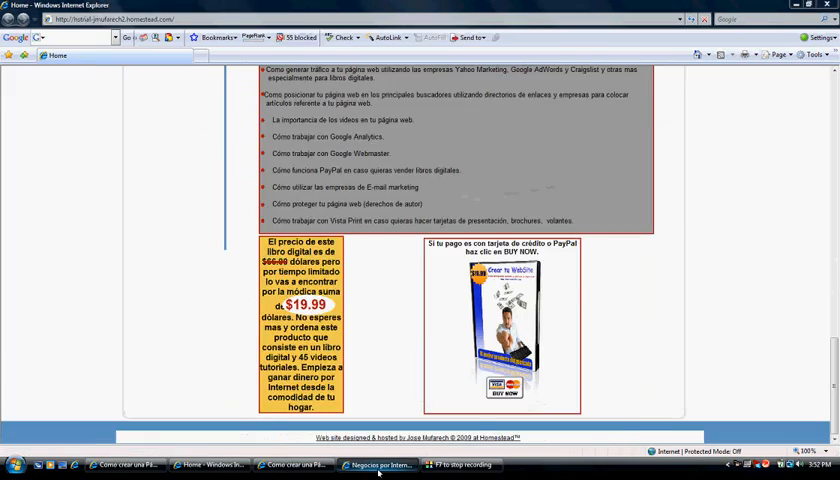
scroll(513, 148, up, 10)
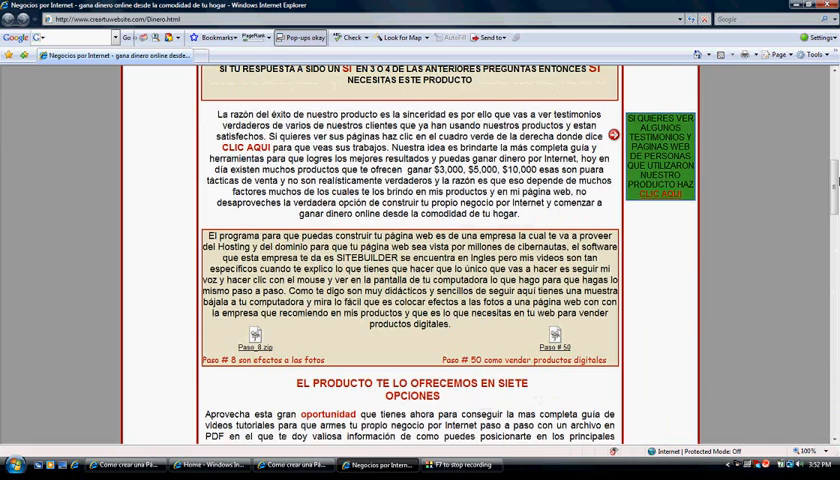
mouse_move(833, 180)
mouse_down()
mouse_move(832, 60)
mouse_move(833, 340)
mouse_up()
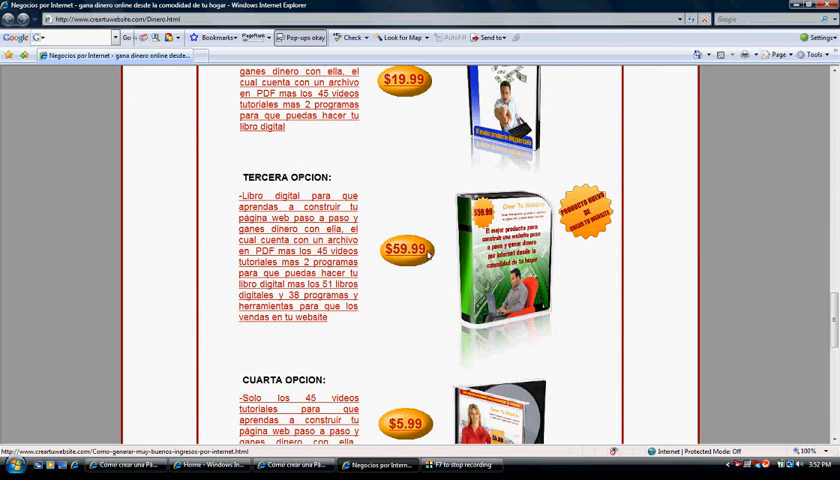
scroll(429, 255, up, 1)
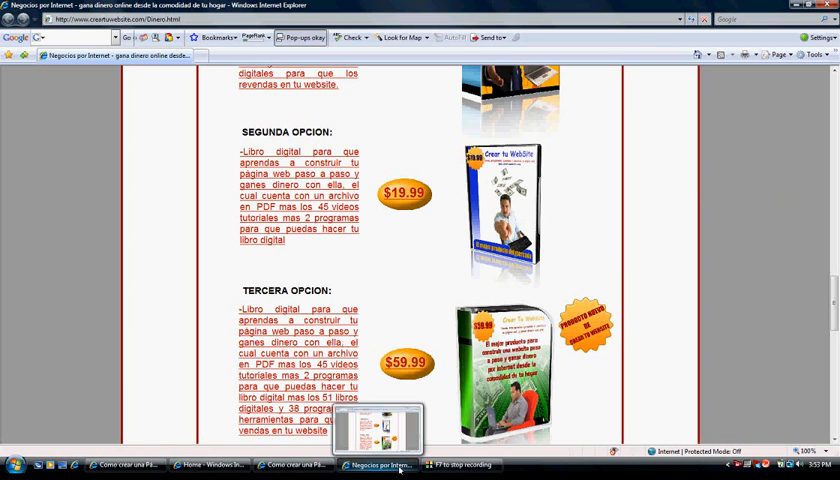
- Switch back to the Homestead Home window showing the $19.99 e-book offer beside its PayPal BUY NOW box
mouse_move(380, 465)
click(378, 464)
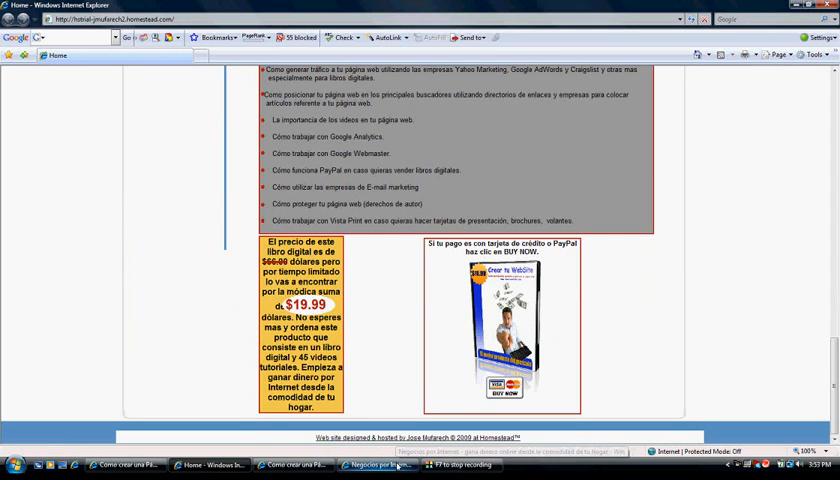